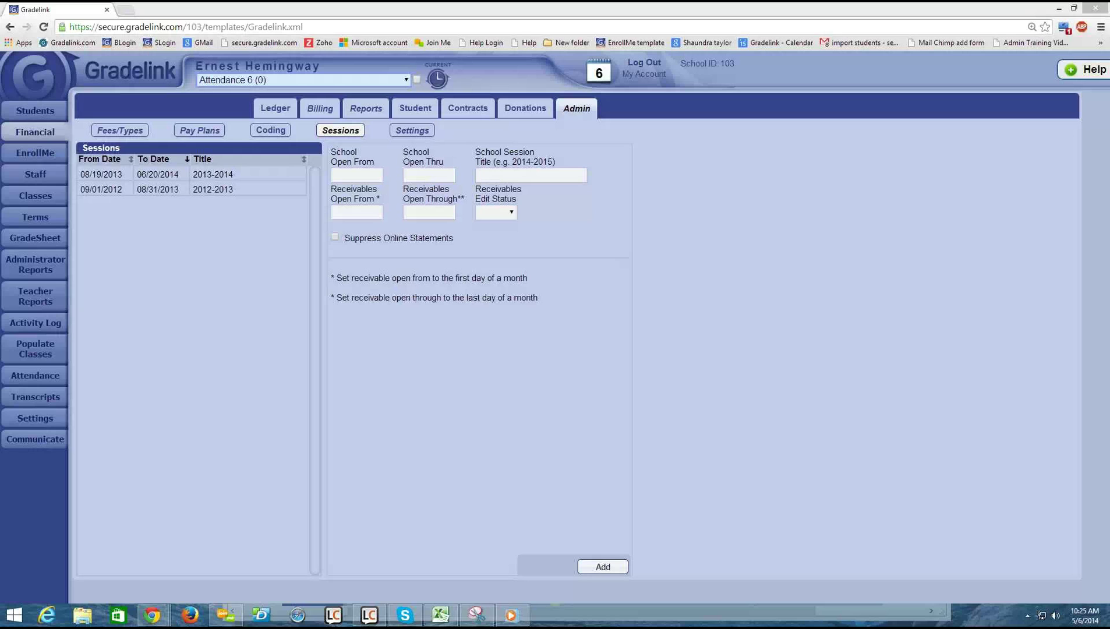
- Go to the Financial Sessions list in the financial administration area
{"action": "left_click", "coordinate": [41, 138]}
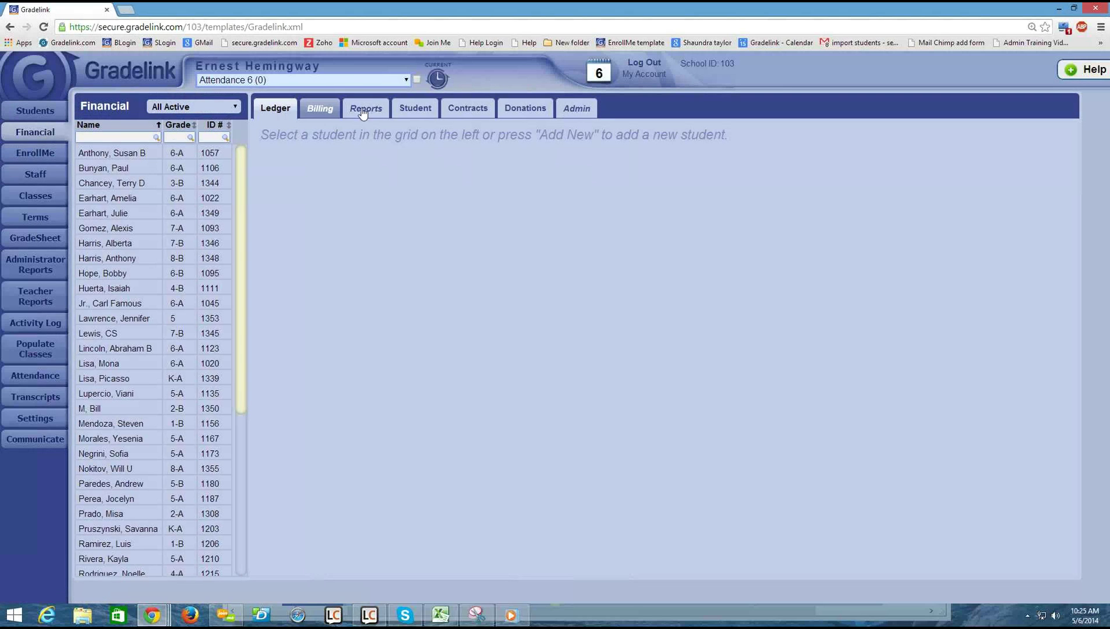
{"action": "left_click", "coordinate": [576, 108]}
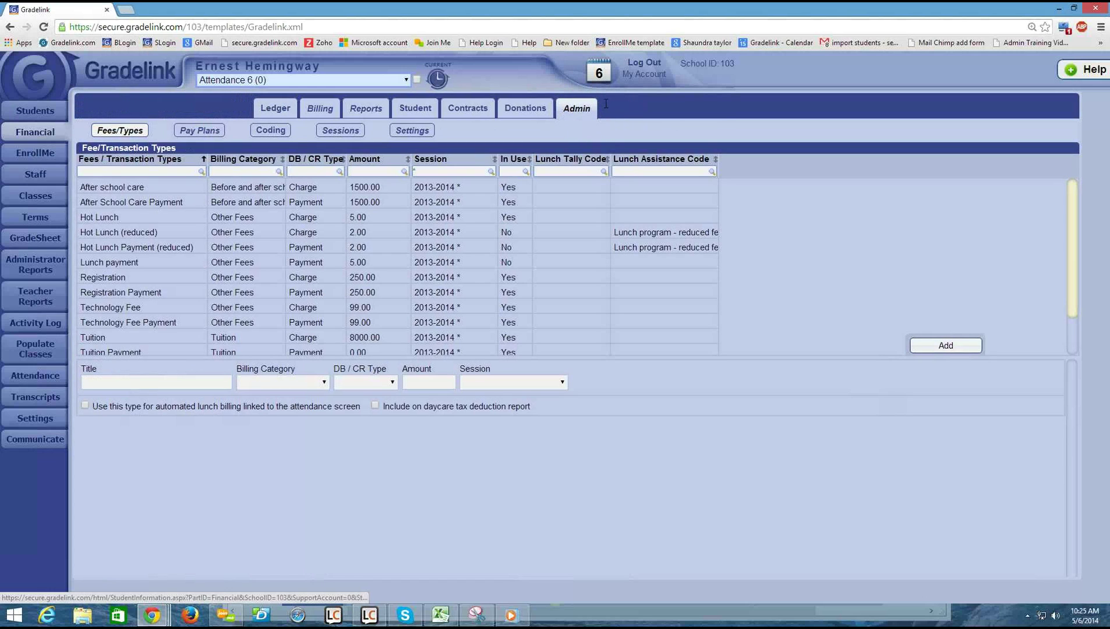
{"action": "left_click", "coordinate": [334, 133]}
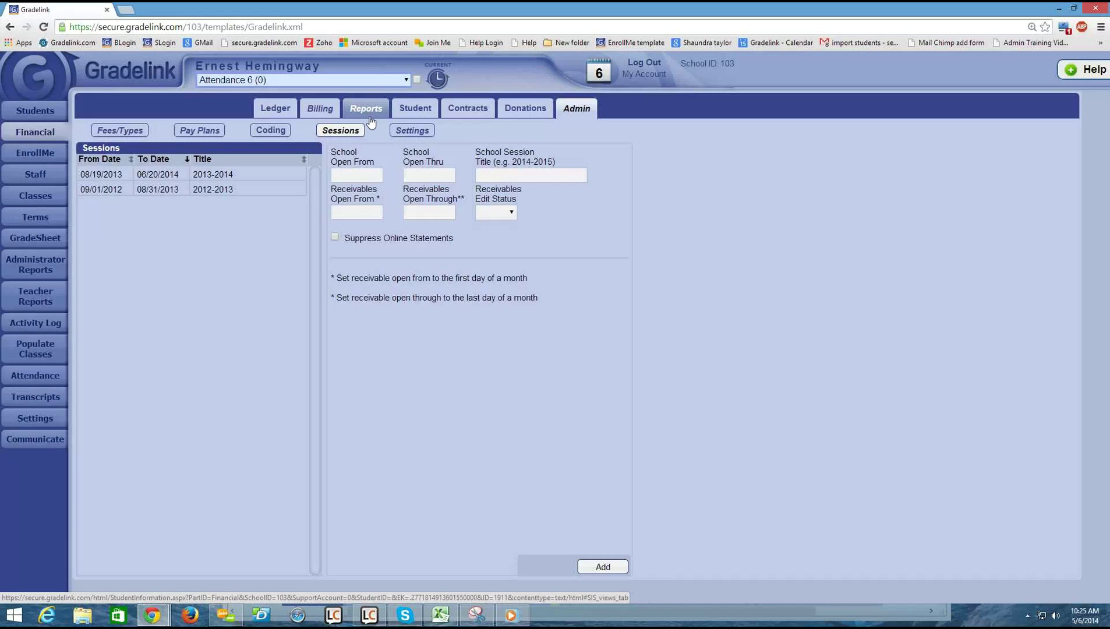
- Set School Open From to 8/18/2014 and School Open Thru to 5/21/2015
{"action": "left_click", "coordinate": [369, 176]}
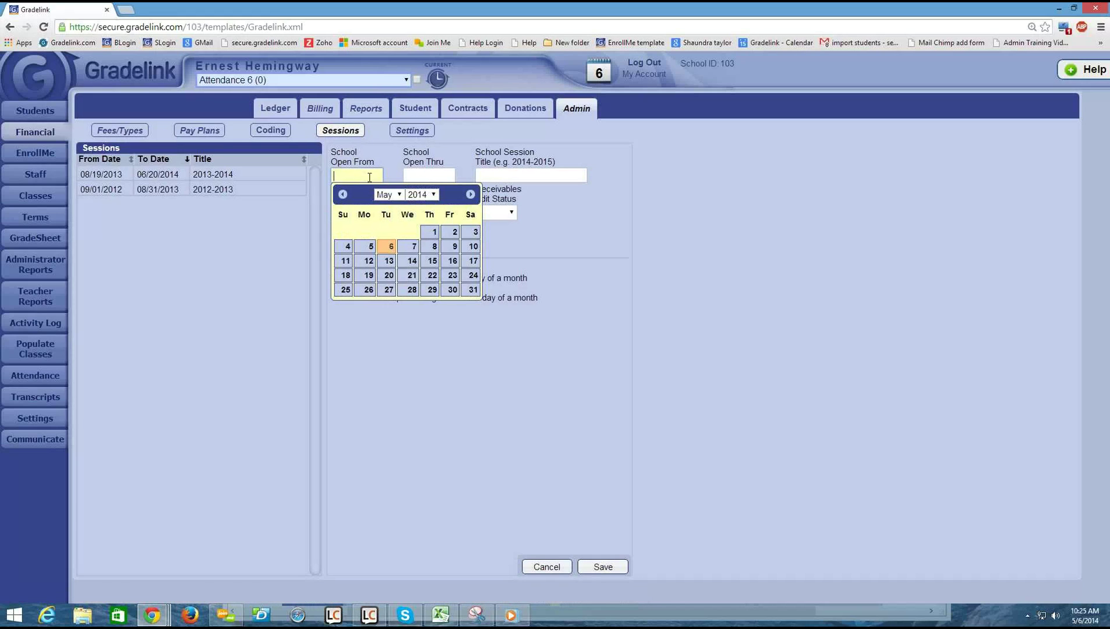
{"action": "left_click", "coordinate": [388, 194]}
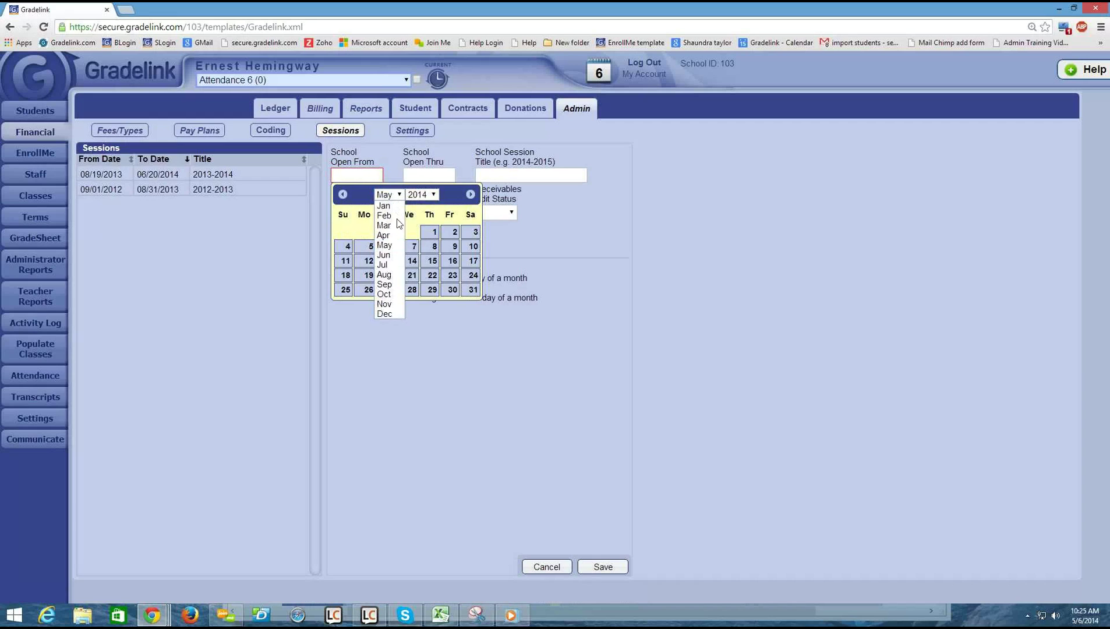
{"action": "left_click", "coordinate": [399, 275]}
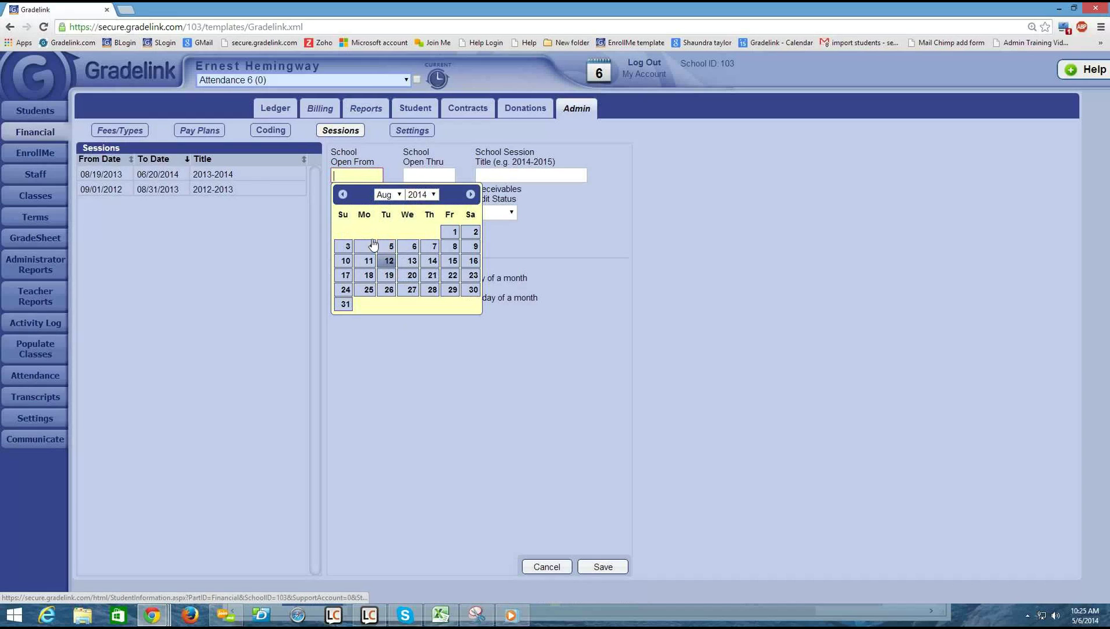
{"action": "left_click", "coordinate": [367, 275]}
{"action": "left_click", "coordinate": [422, 173]}
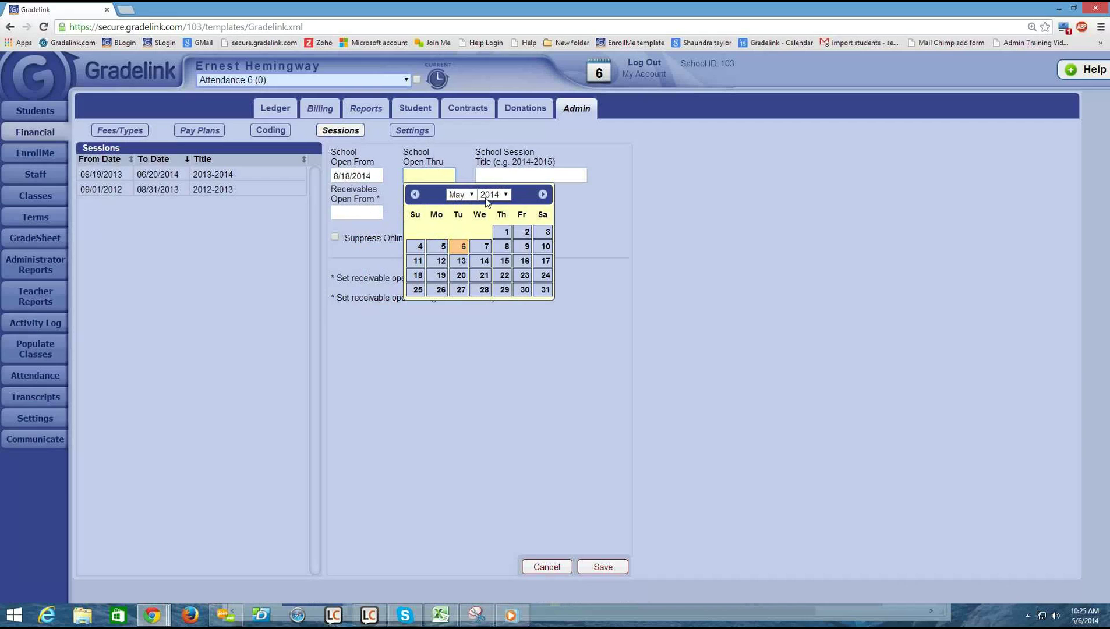
{"action": "left_click", "coordinate": [504, 194]}
{"action": "scroll", "coordinate": [492, 366], "scroll_direction": "up", "scroll_amount": 2}
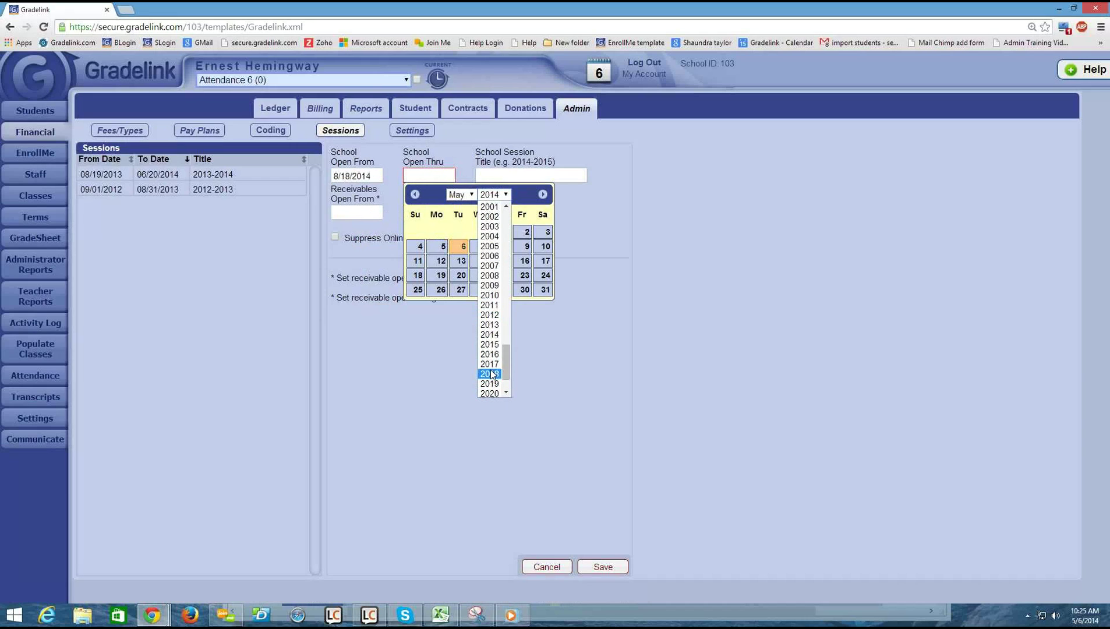
{"action": "left_click", "coordinate": [490, 345]}
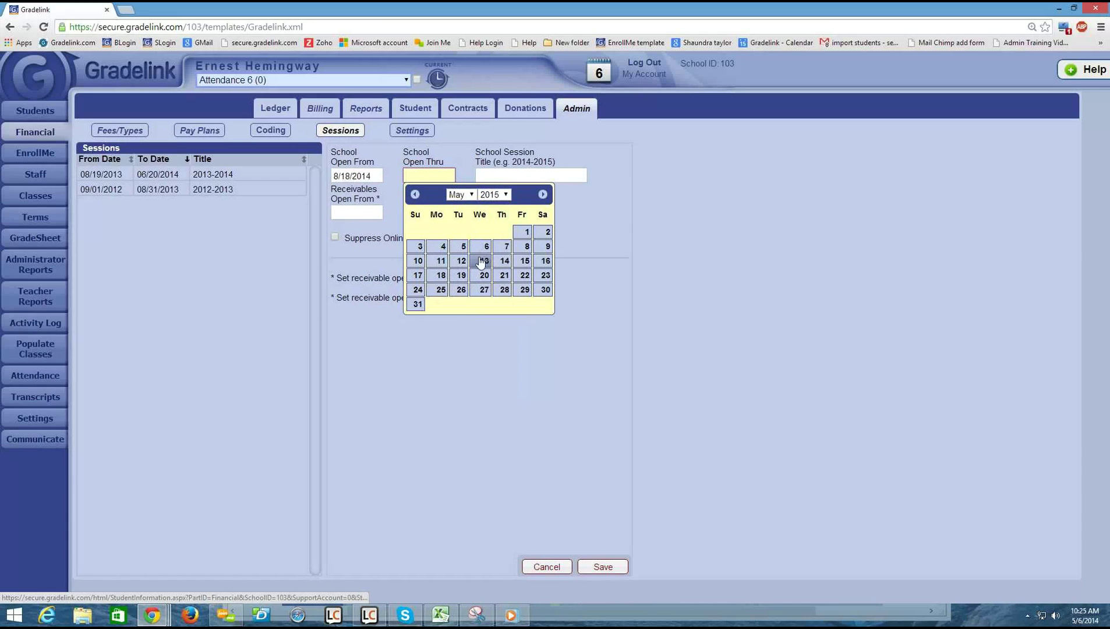
{"action": "left_click", "coordinate": [504, 276]}
- Enter 2014-2015 as the School Session Title
{"action": "left_click", "coordinate": [531, 174]}
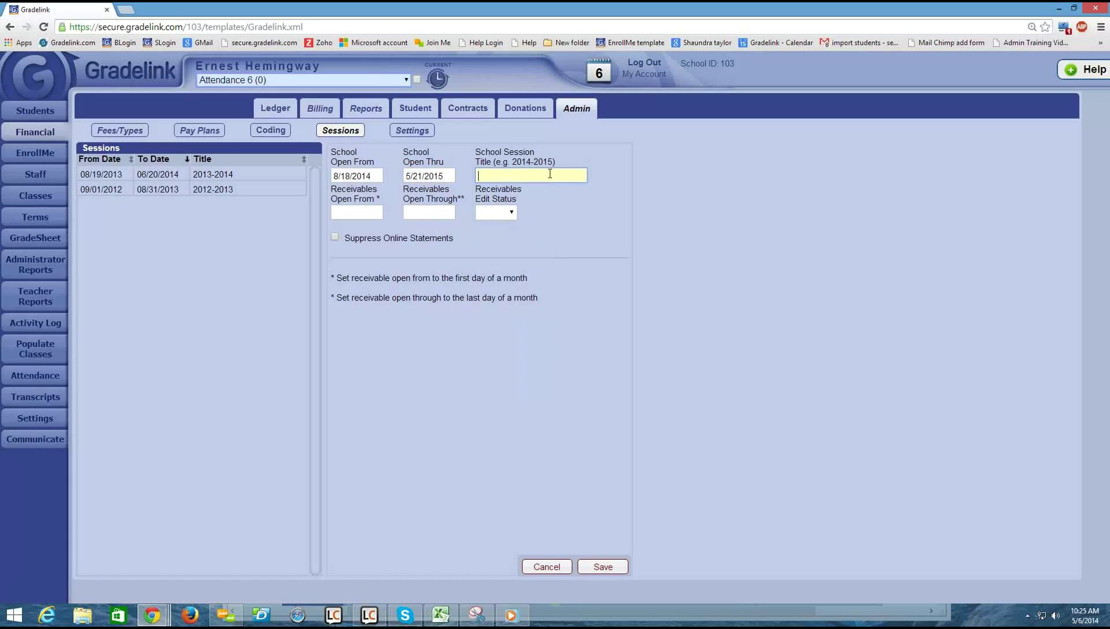
{"action": "type", "text": "2014-2015"}
- Set Receivables Open From to March 1, 2014
{"action": "left_click", "coordinate": [370, 213]}
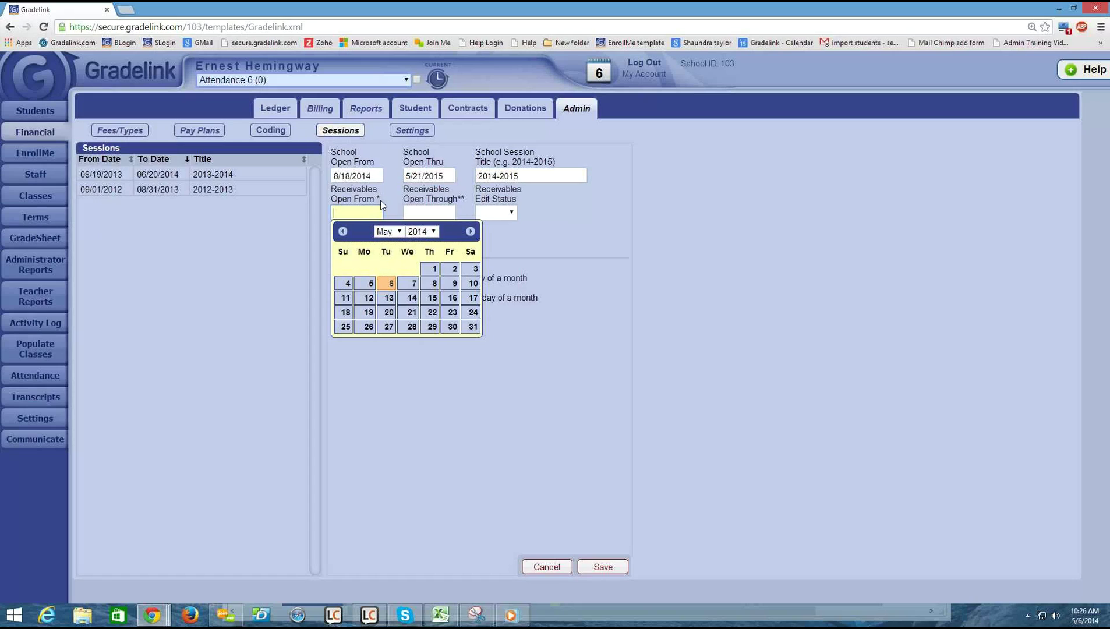
{"action": "left_click", "coordinate": [307, 232]}
{"action": "left_click", "coordinate": [342, 231]}
{"action": "left_click", "coordinate": [343, 231]}
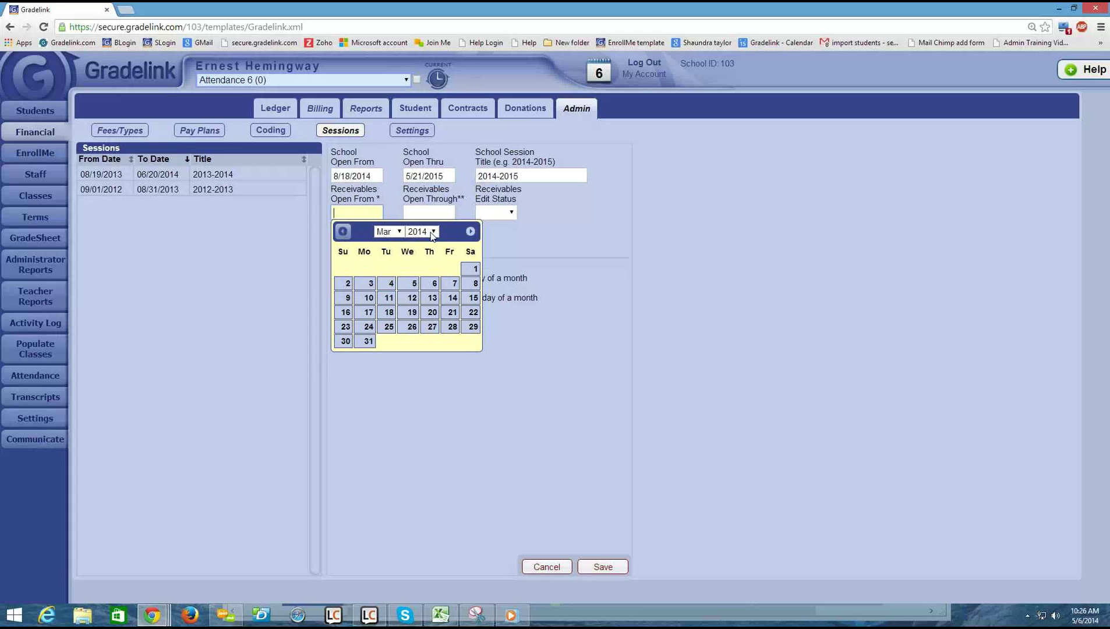
{"action": "left_click", "coordinate": [474, 269]}
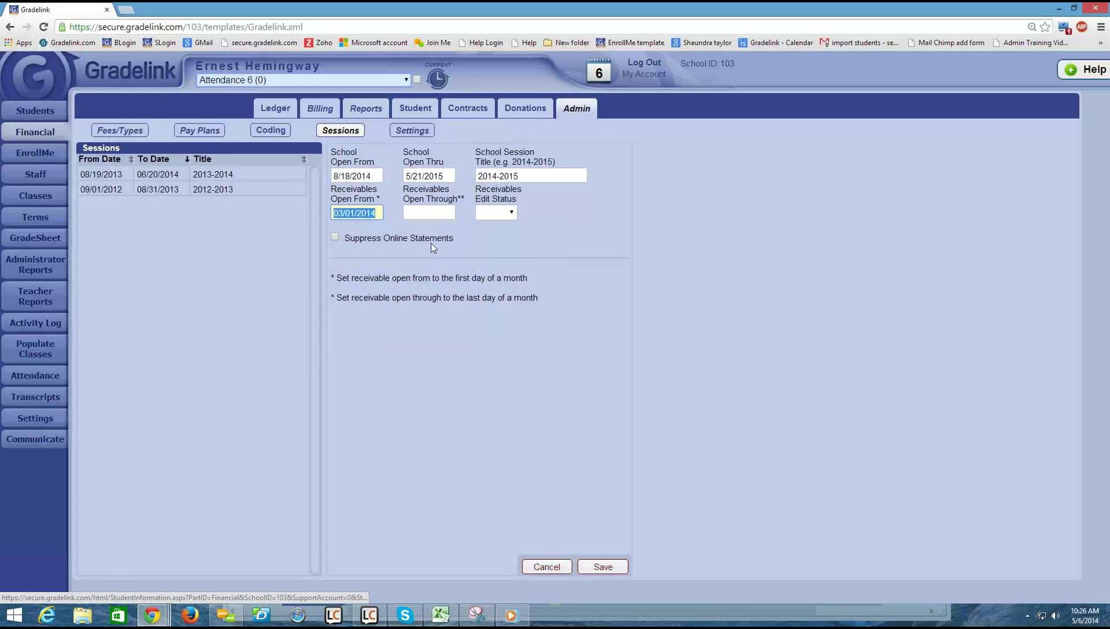
{"action": "left_click", "coordinate": [438, 213]}
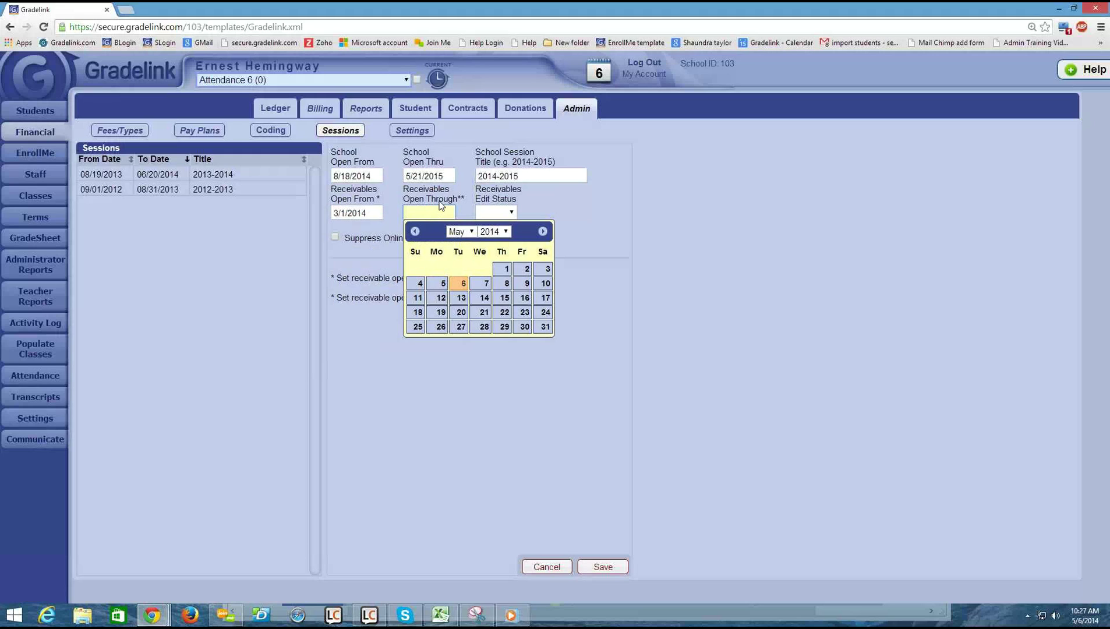
- Set Receivables Open Through to August 31, 2015
{"action": "left_click", "coordinate": [469, 232]}
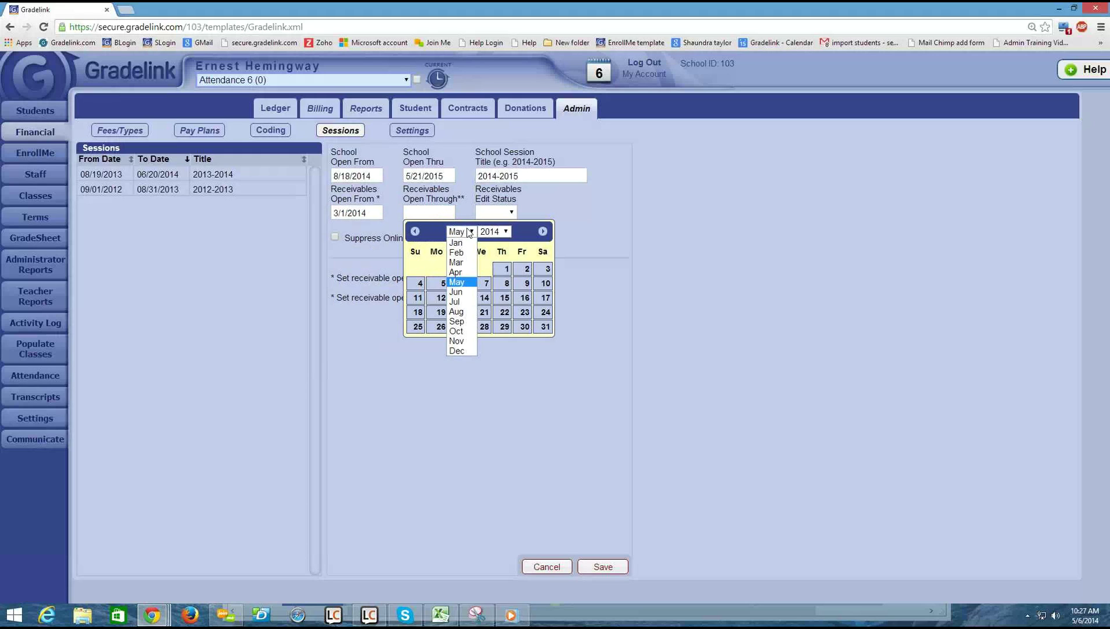
{"action": "left_click", "coordinate": [468, 311]}
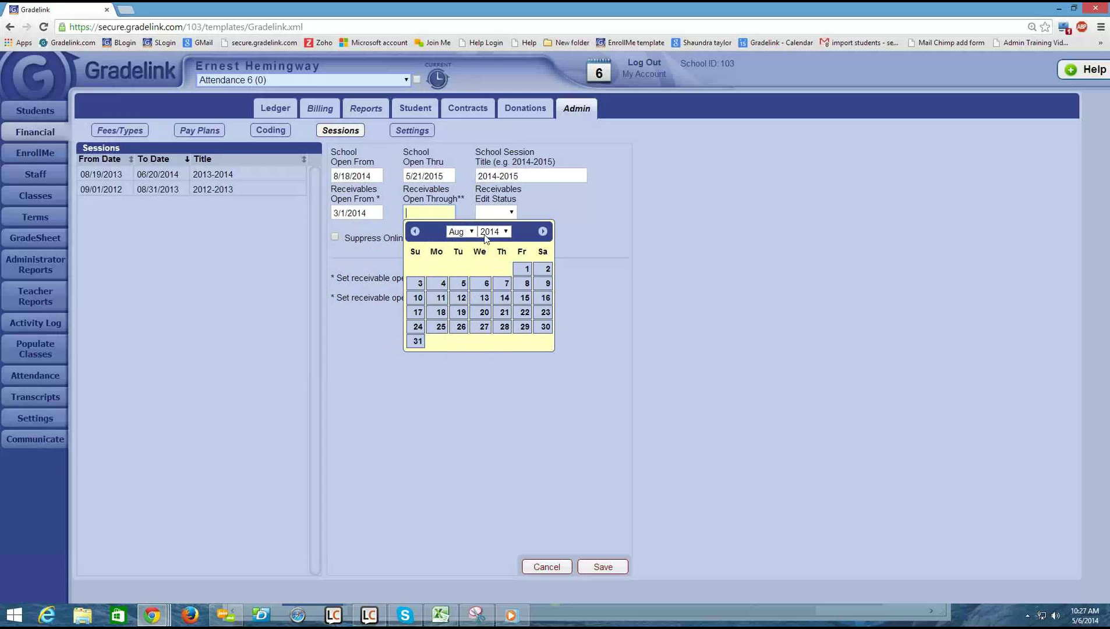
{"action": "left_click", "coordinate": [485, 233]}
{"action": "scroll", "coordinate": [499, 393], "scroll_direction": "down", "scroll_amount": 1}
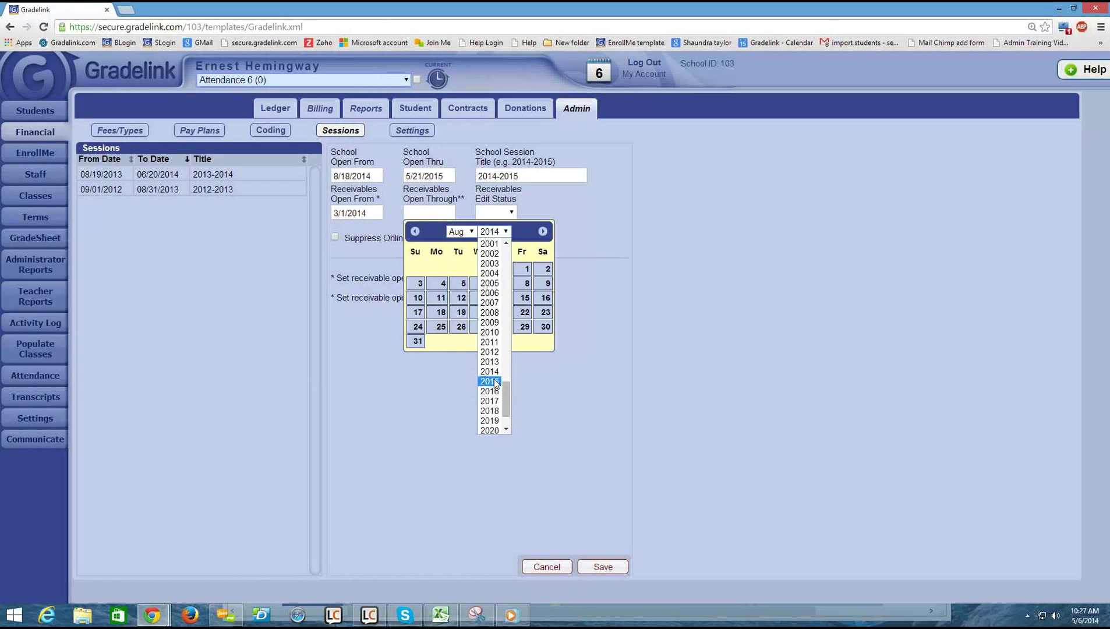
{"action": "left_click", "coordinate": [496, 382]}
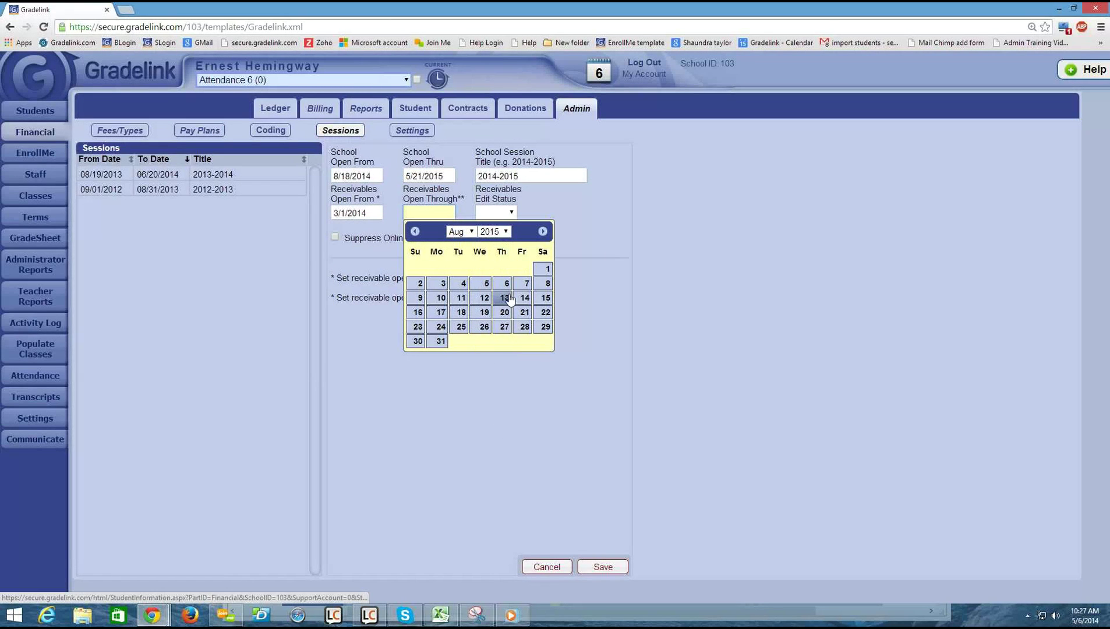
{"action": "left_click", "coordinate": [440, 342]}
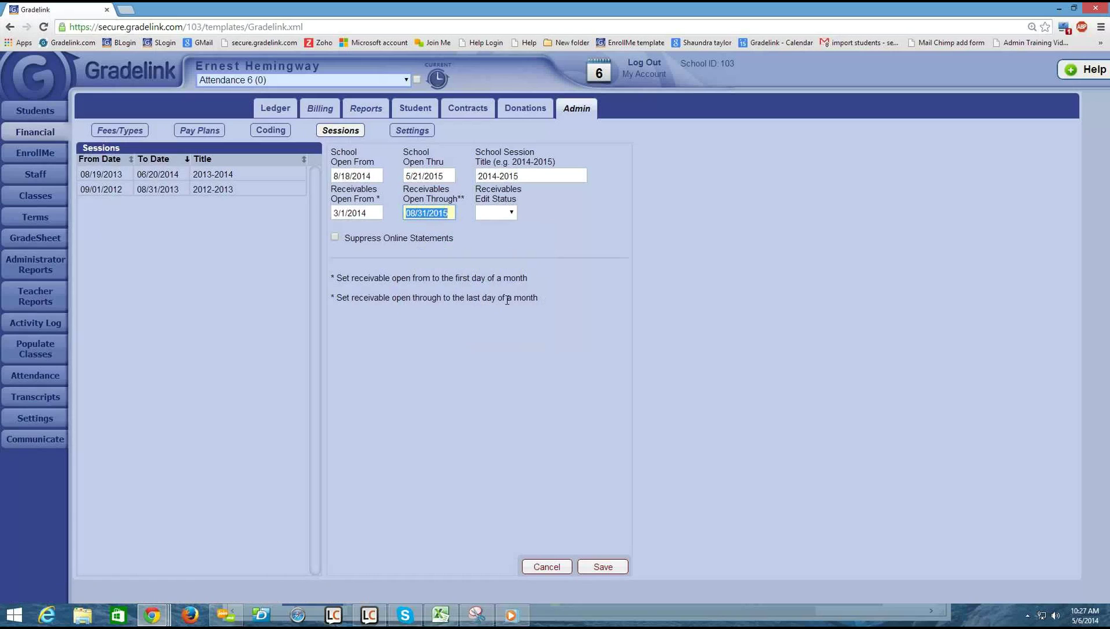
{"action": "left_click", "coordinate": [711, 275]}
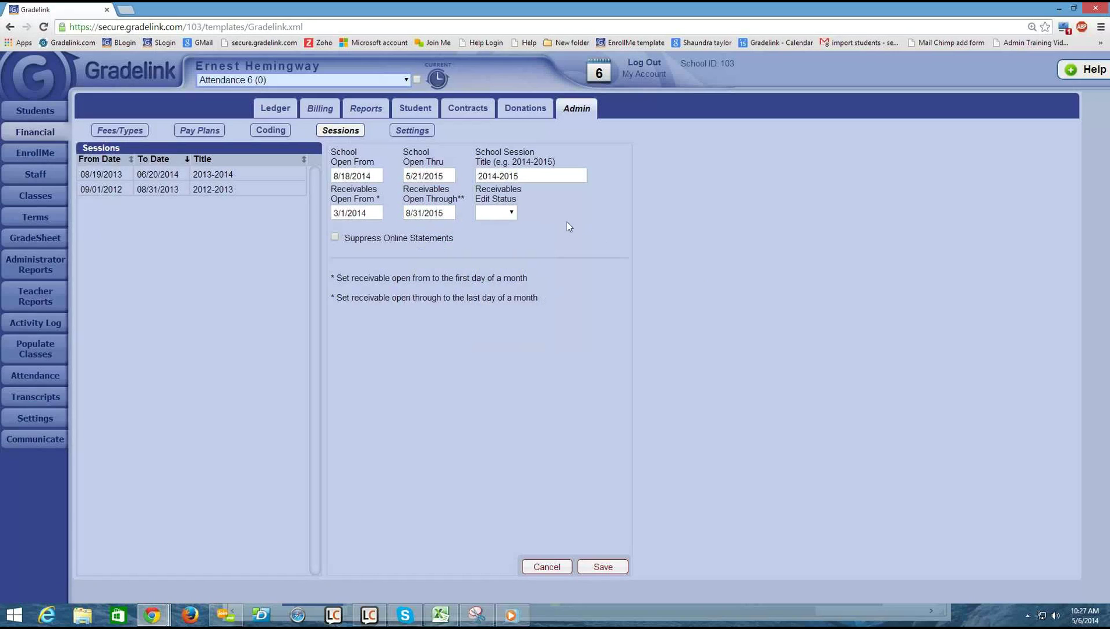
- Choose Open as the Receivables Edit Status
{"action": "left_click", "coordinate": [512, 213]}
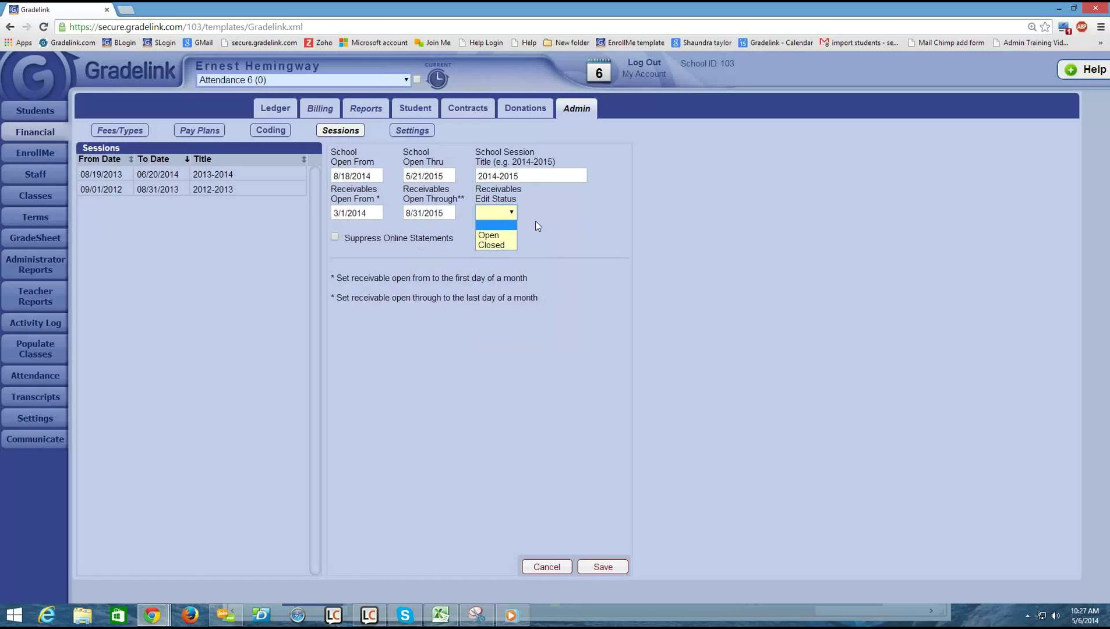
{"action": "left_click", "coordinate": [507, 236]}
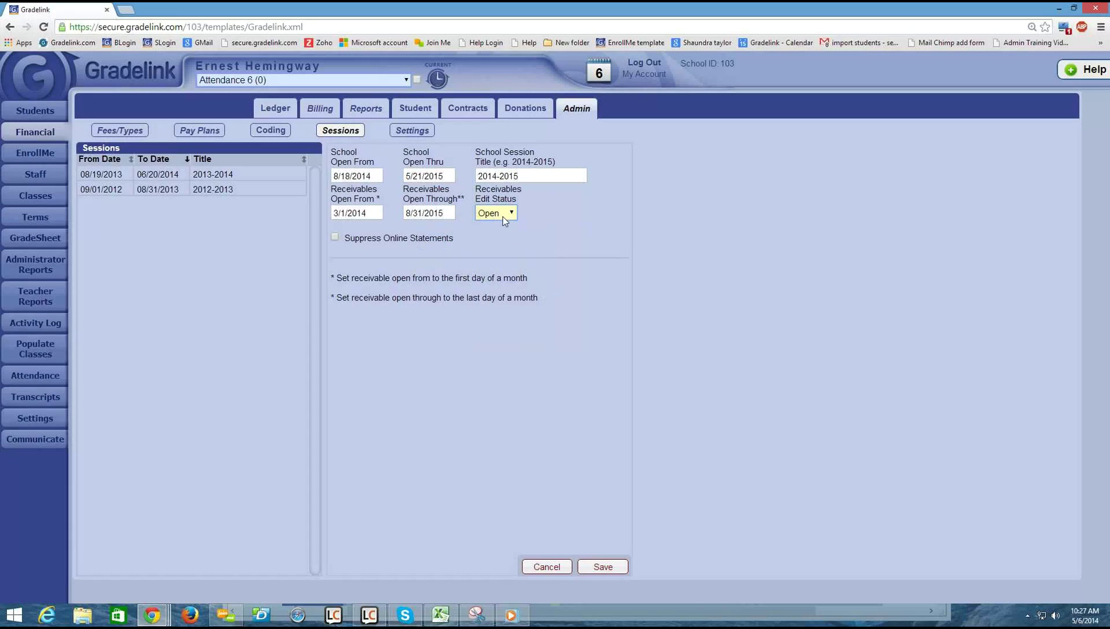
- Save the 2014-2015 session, adding it to the Sessions list
{"action": "left_click", "coordinate": [604, 566]}
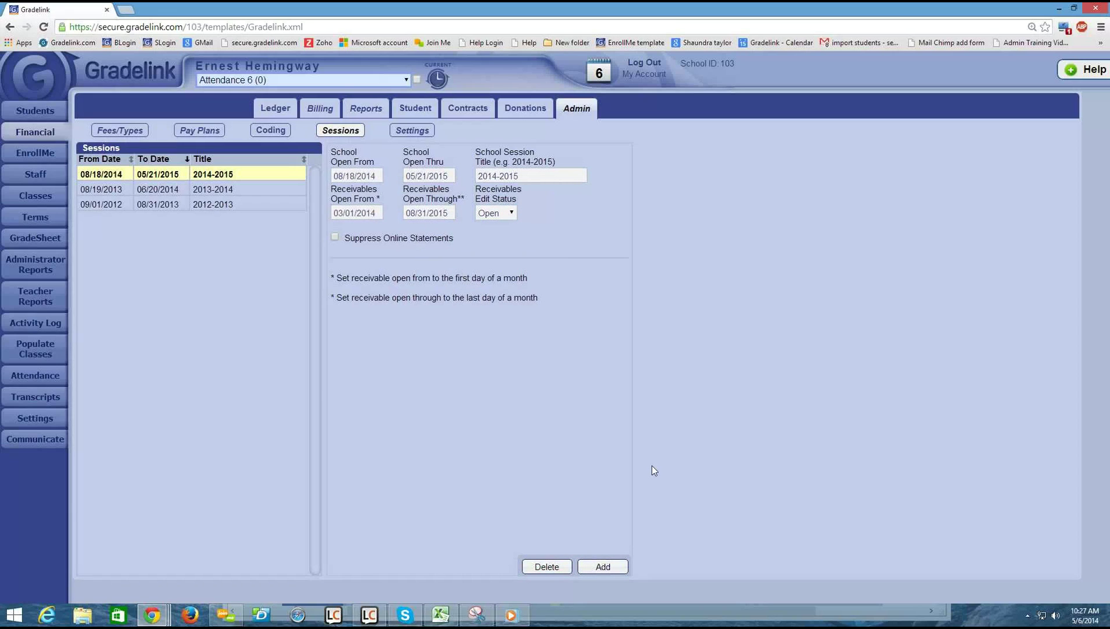